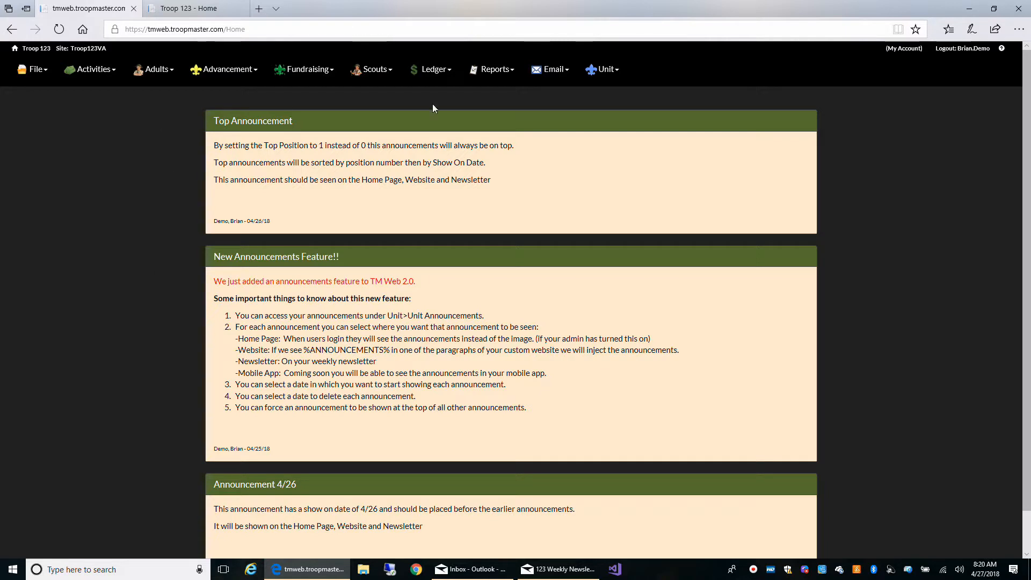
- Open the Unit Announcements page and look through all the posted announcements
{"action": "left_click", "coordinate": [612, 77]}
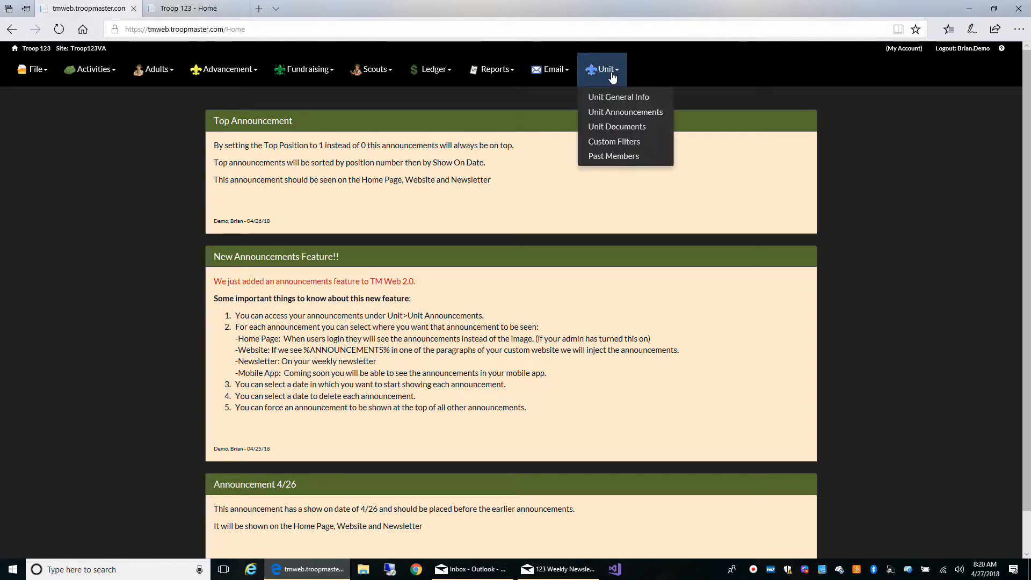
{"action": "left_click", "coordinate": [617, 113]}
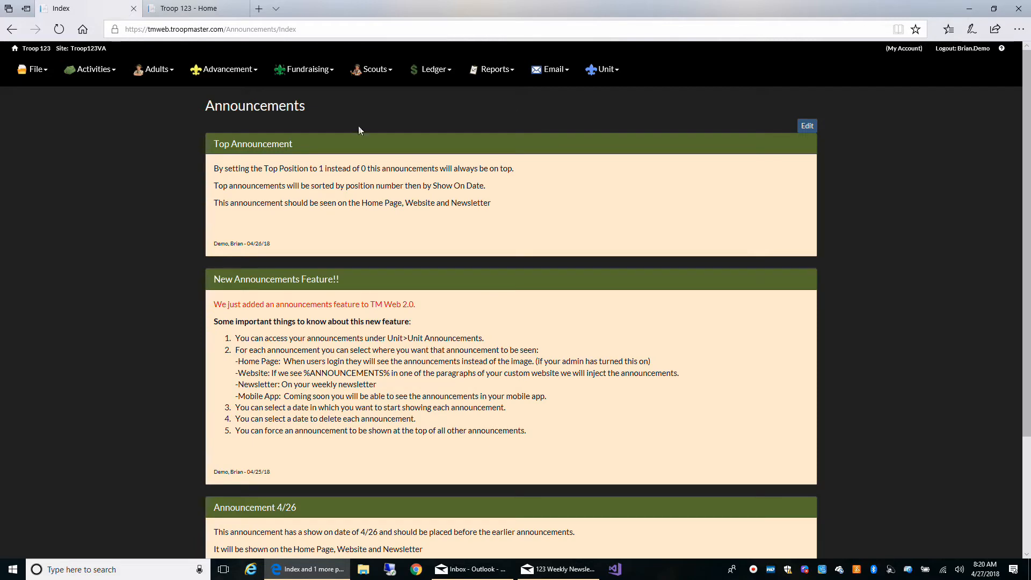
{"action": "scroll", "coordinate": [185, 175], "scroll_direction": "down", "scroll_amount": 3}
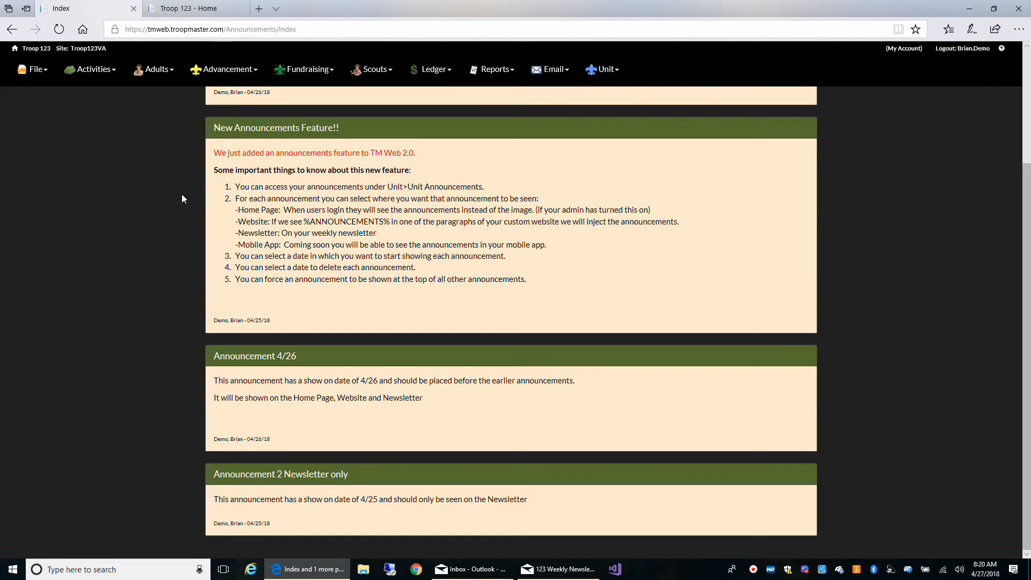
{"action": "scroll", "coordinate": [181, 198], "scroll_direction": "up", "scroll_amount": 3}
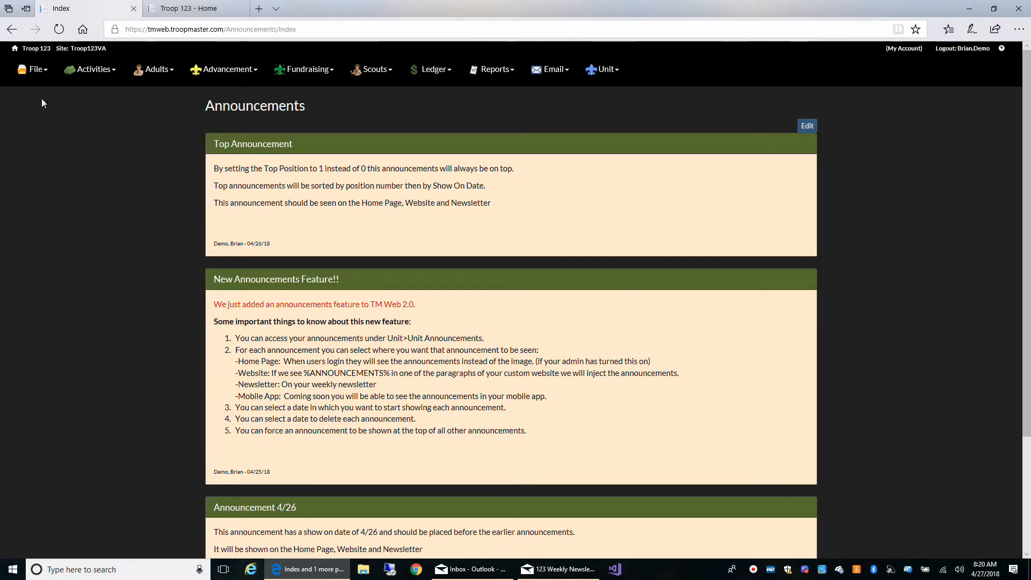
- Grant the Leaders user group the Edit Announcements permission and save the group
{"action": "left_click", "coordinate": [40, 81]}
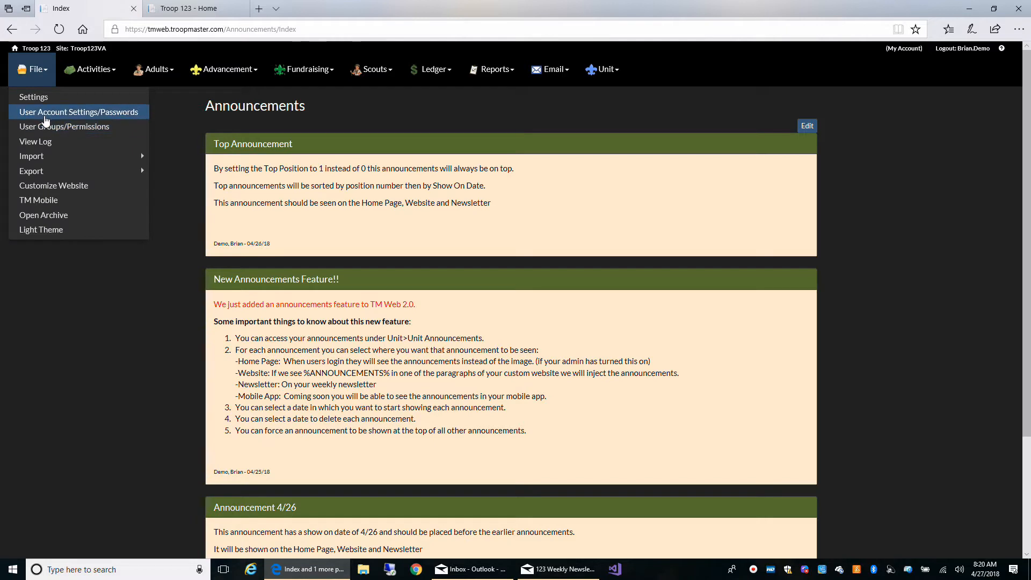
{"action": "left_click", "coordinate": [42, 129]}
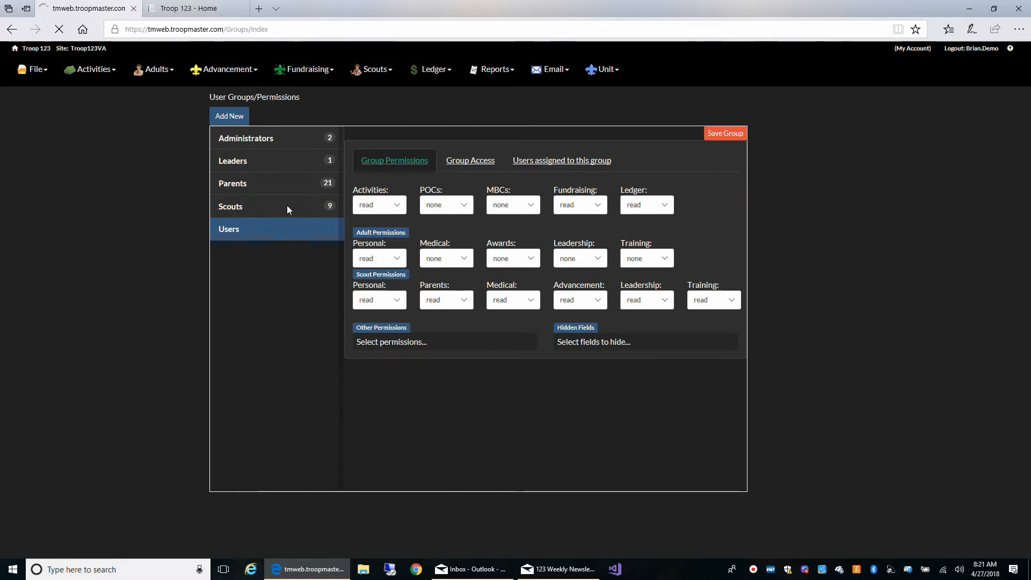
{"action": "left_click", "coordinate": [291, 167]}
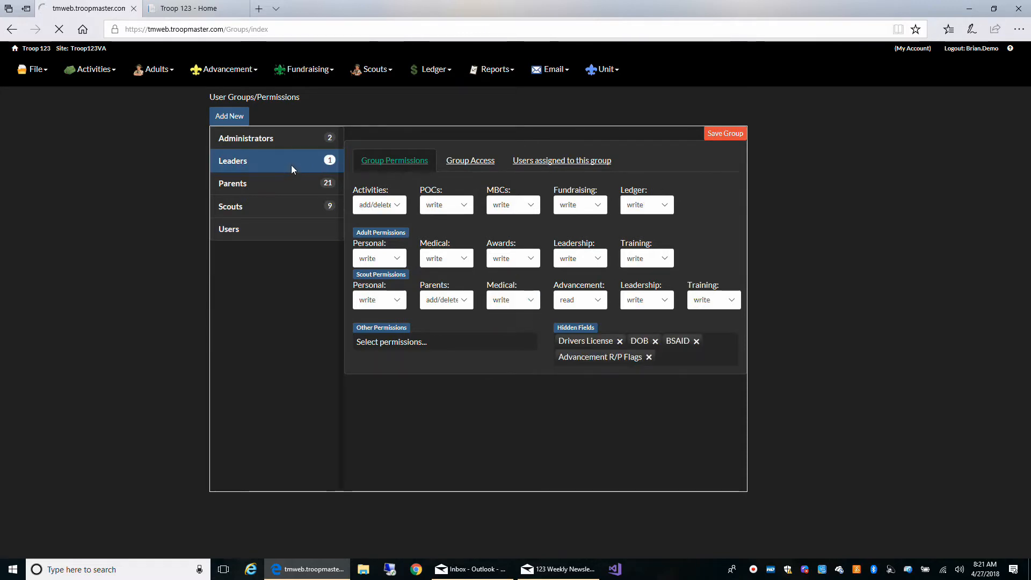
{"action": "left_click", "coordinate": [490, 340]}
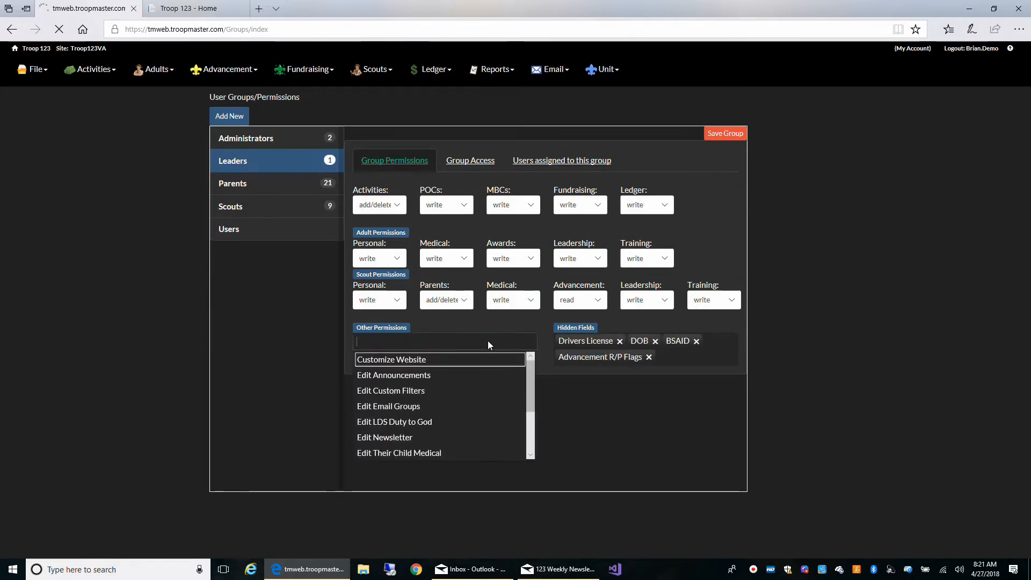
{"action": "left_click", "coordinate": [404, 378]}
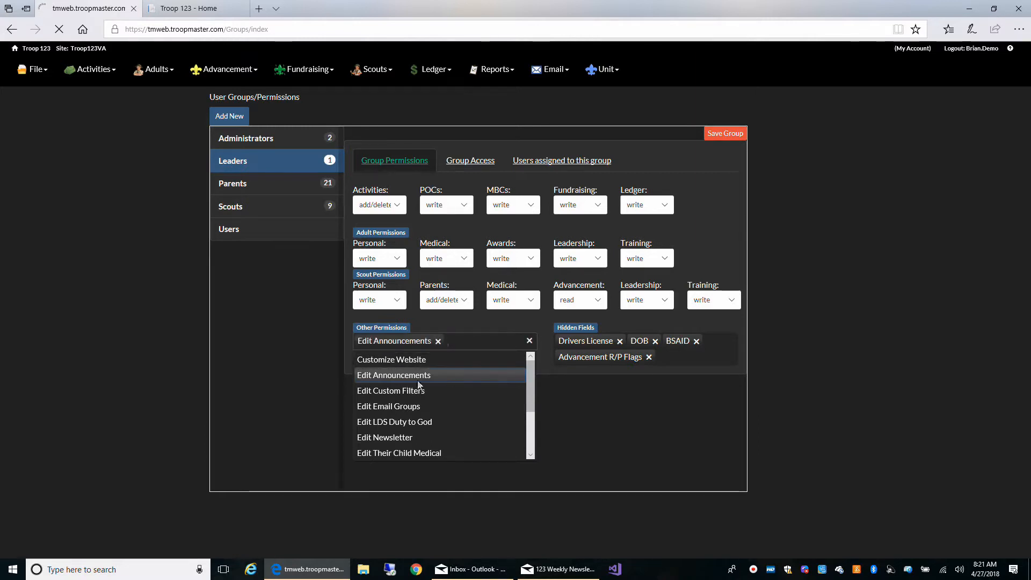
{"action": "left_click", "coordinate": [725, 133]}
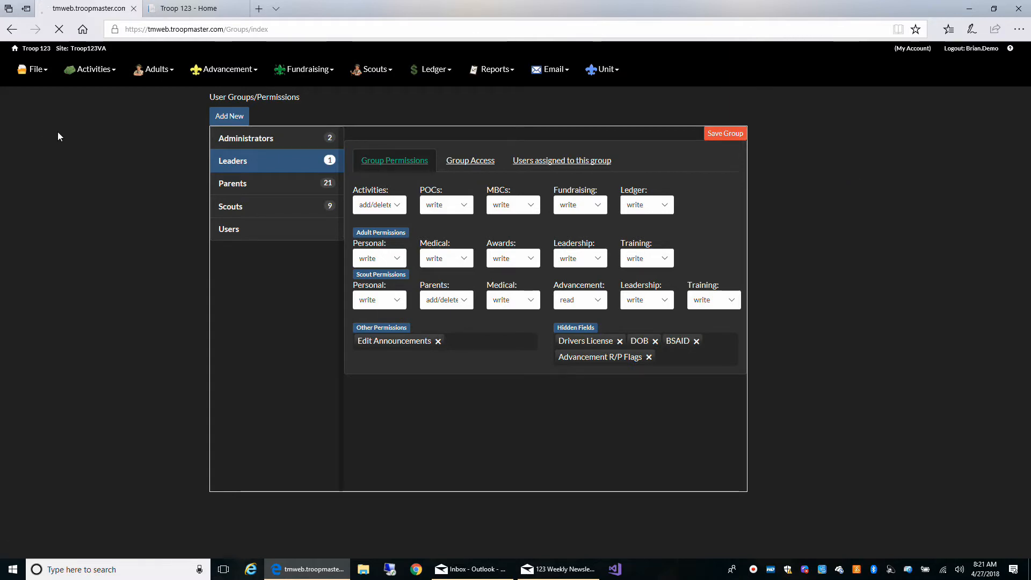
- In the editing view of Unit Announcements, disable showing announcements instead of the Home Page photo, and check the home page
{"action": "left_click", "coordinate": [601, 68]}
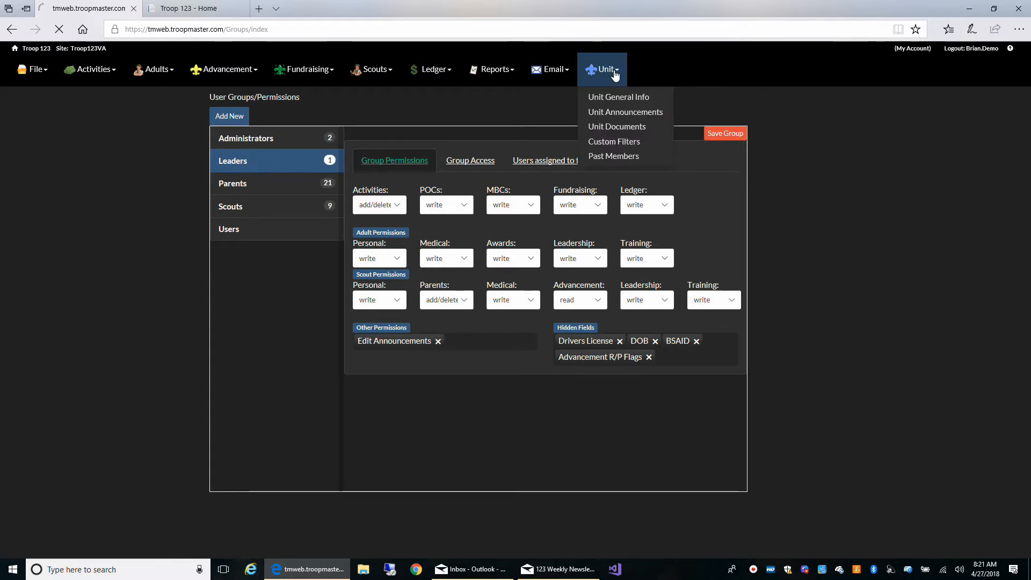
{"action": "left_click", "coordinate": [614, 110]}
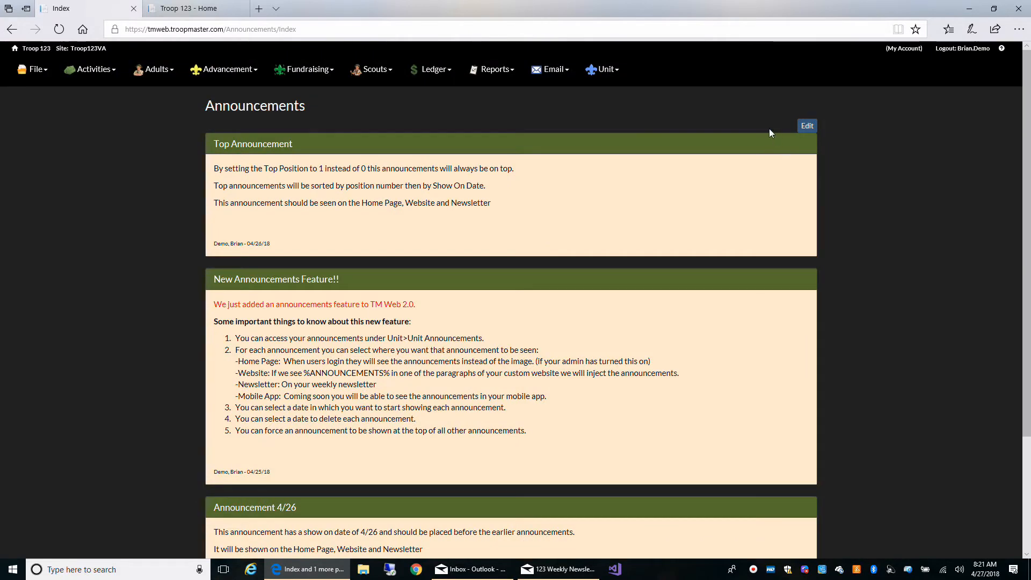
{"action": "left_click", "coordinate": [807, 127]}
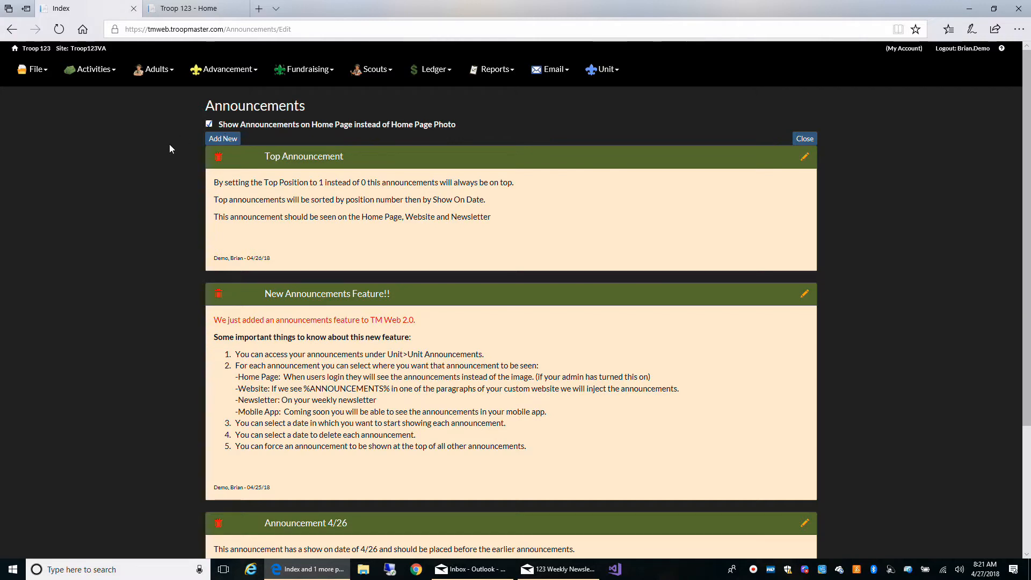
{"action": "left_click", "coordinate": [213, 126]}
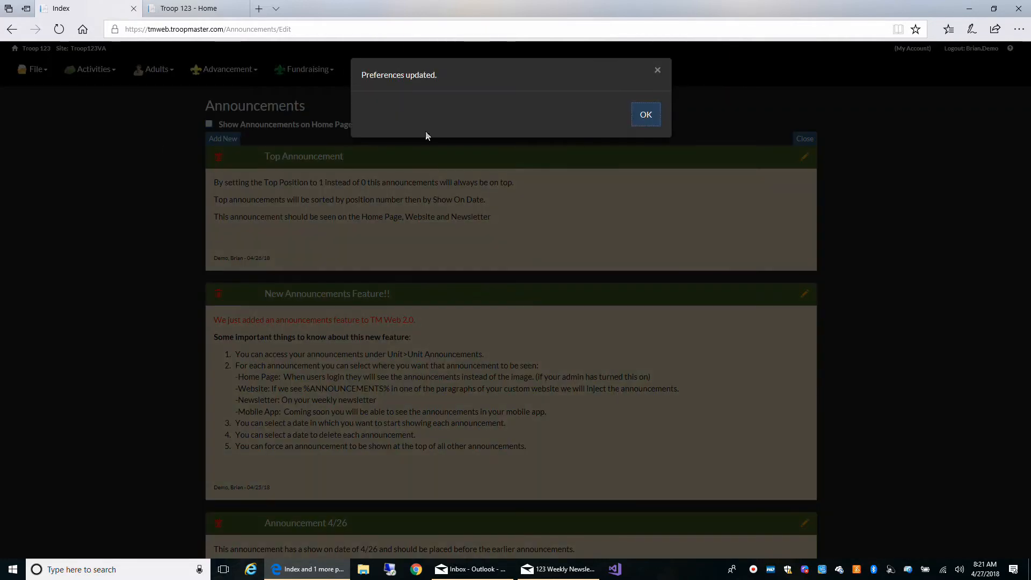
{"action": "left_click", "coordinate": [646, 115]}
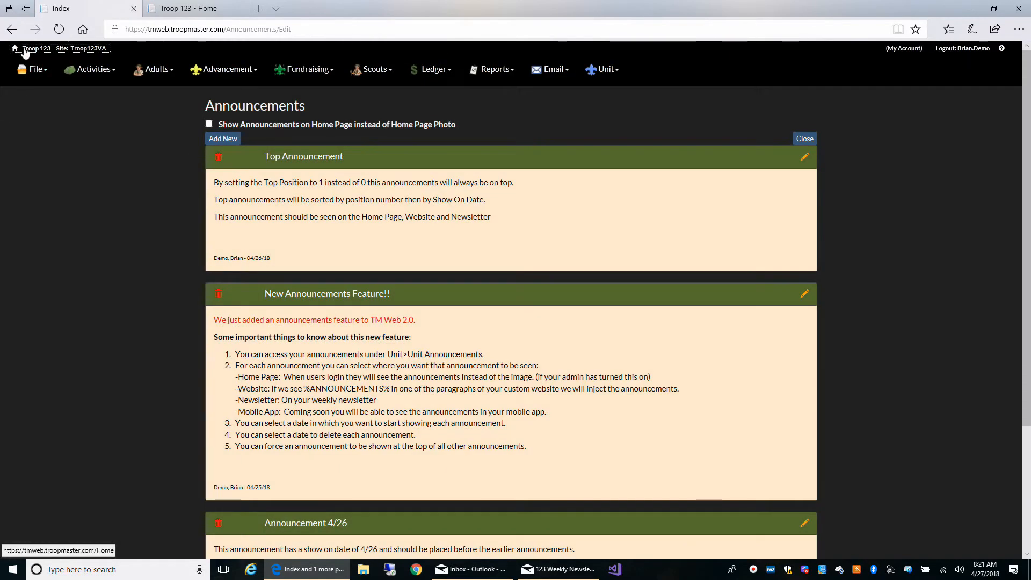
{"action": "left_click", "coordinate": [23, 49]}
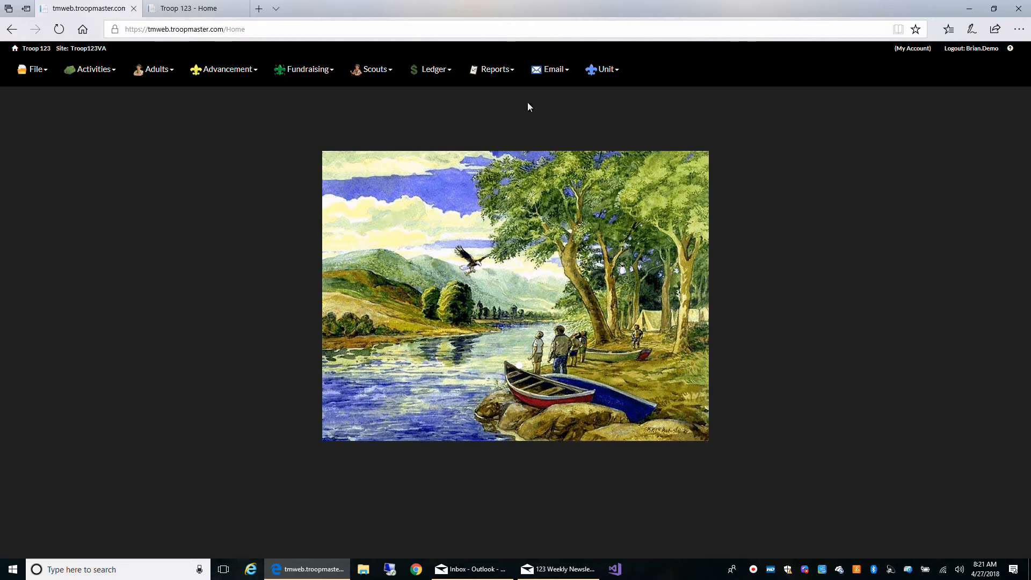
- Return to editing Unit Announcements and enable showing announcements on the Home Page instead of the Home Page Photo
{"action": "left_click", "coordinate": [596, 80]}
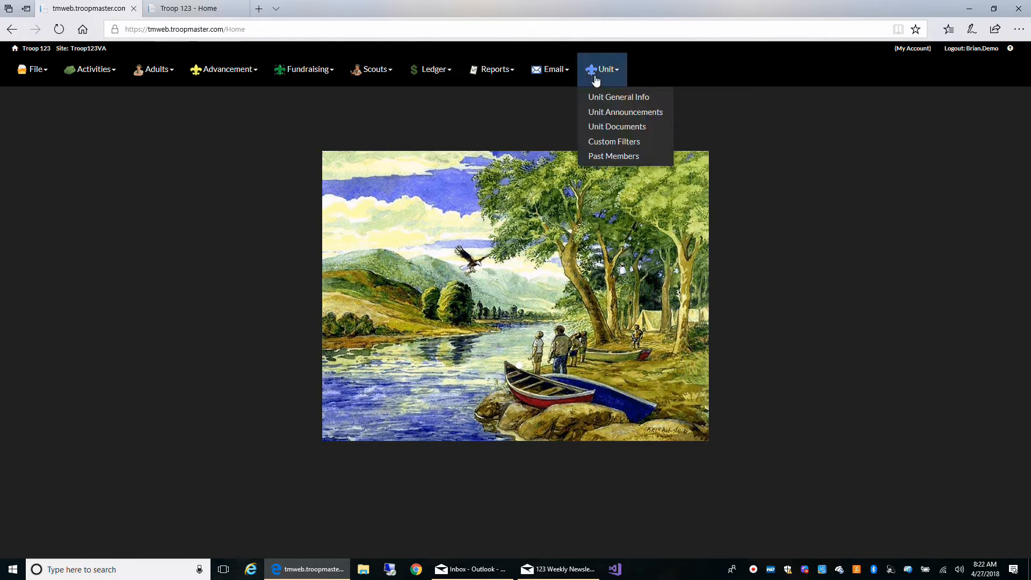
{"action": "left_click", "coordinate": [602, 113]}
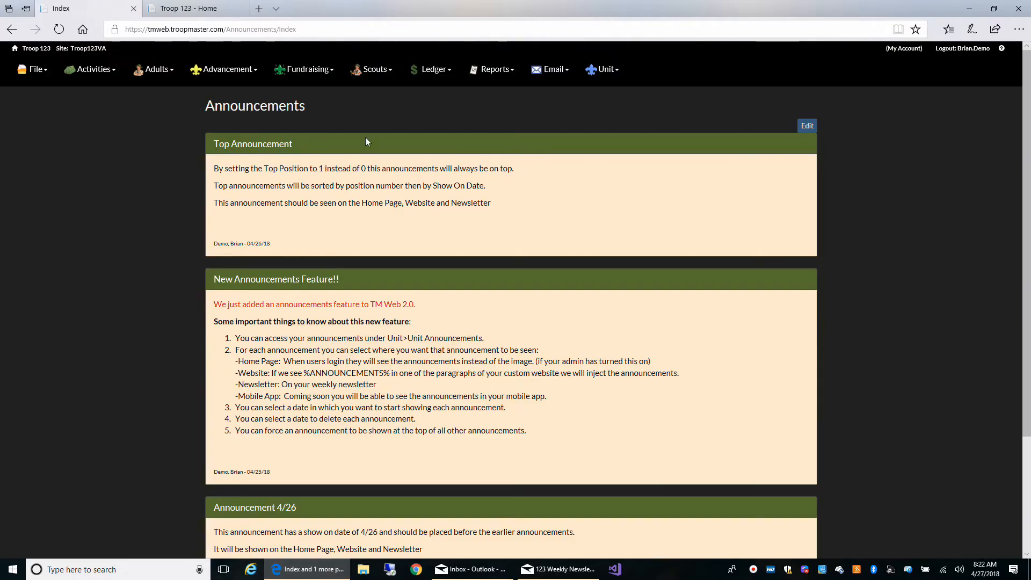
{"action": "left_click", "coordinate": [806, 127]}
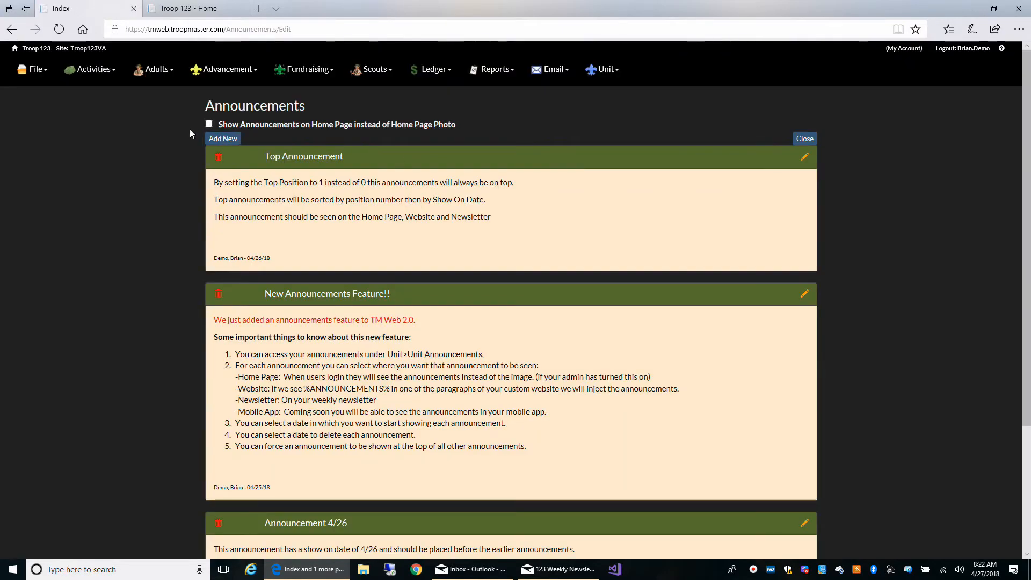
{"action": "left_click", "coordinate": [209, 124]}
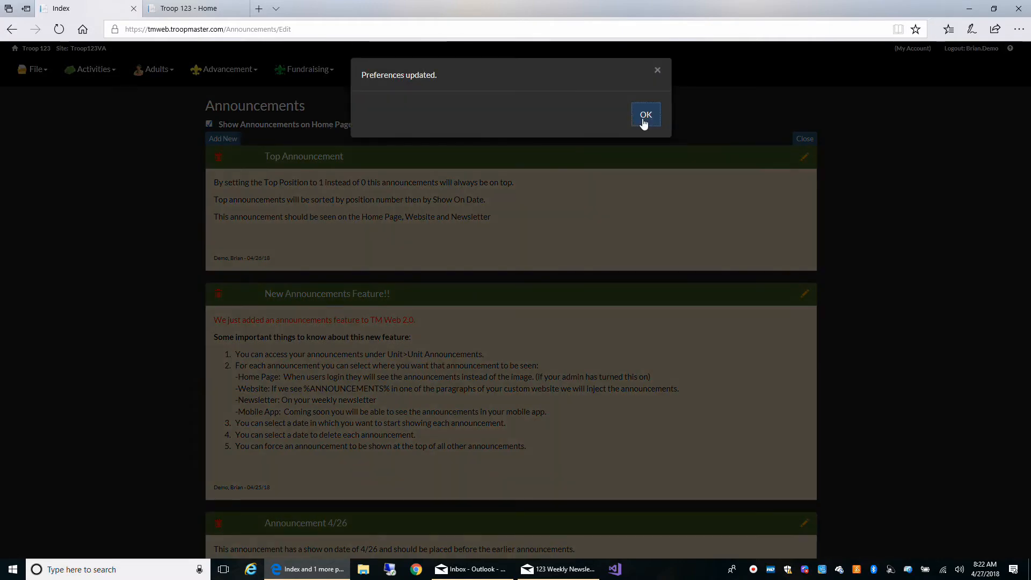
{"action": "left_click", "coordinate": [645, 115]}
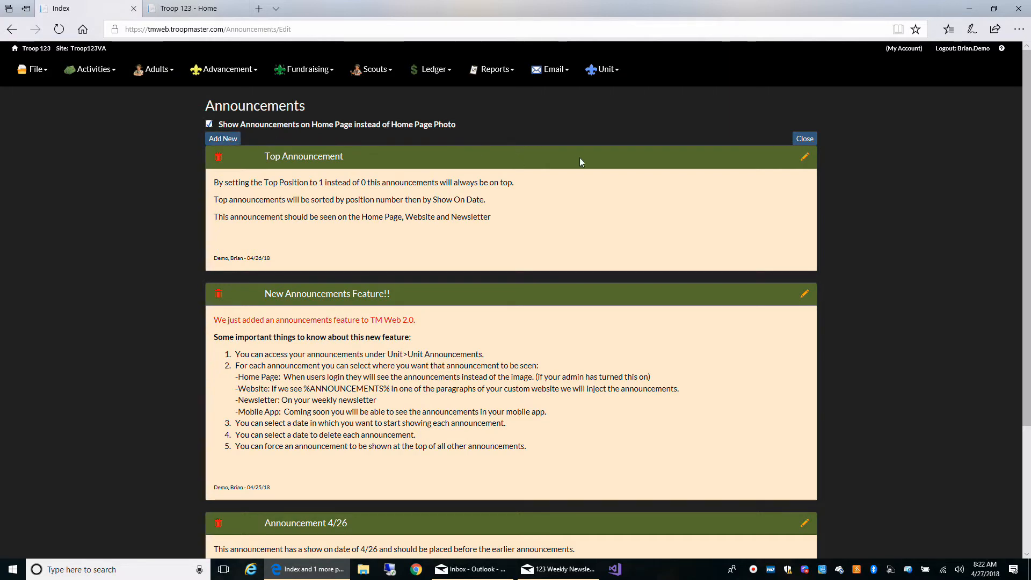
- Open the New Announcements Feature!! announcement for editing and review its delete date, mobile app note and %ANNOUNCEMENTS% website placeholder
{"action": "scroll", "coordinate": [592, 203], "scroll_direction": "down", "scroll_amount": 1}
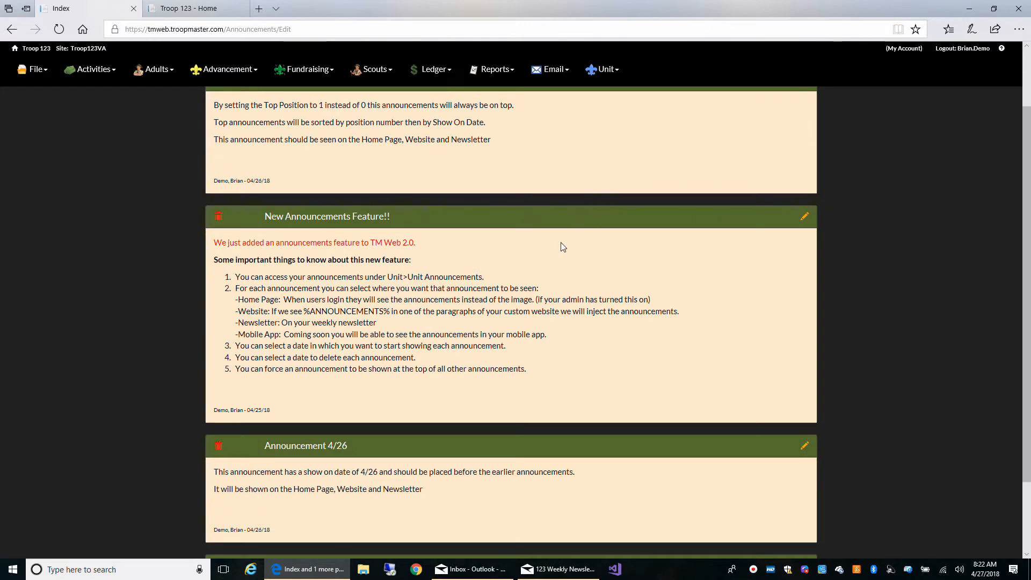
{"action": "left_click", "coordinate": [804, 216]}
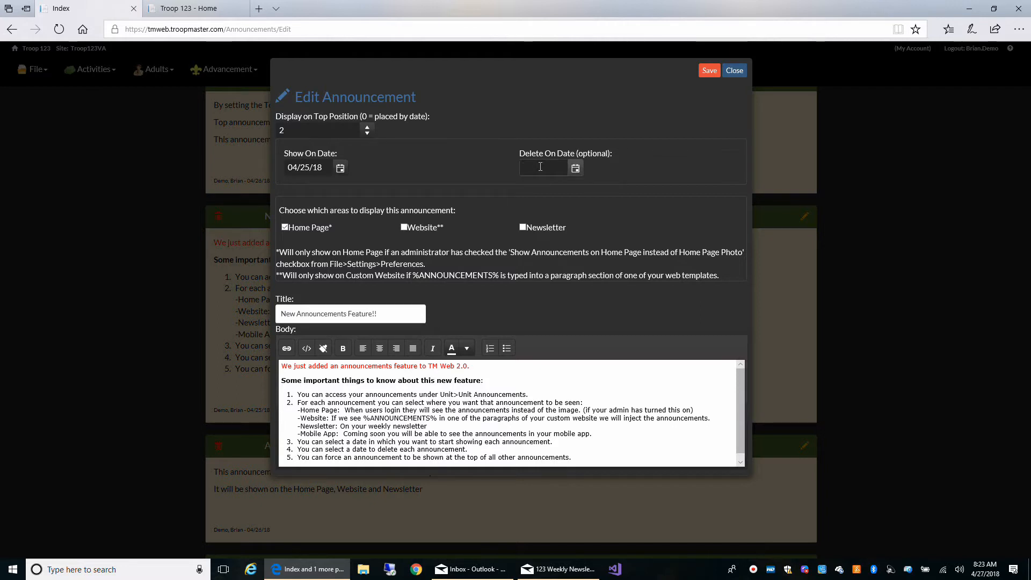
{"action": "left_click", "coordinate": [540, 166]}
{"action": "left_click_drag", "start_coordinate": [298, 435], "coordinate": [340, 441]}
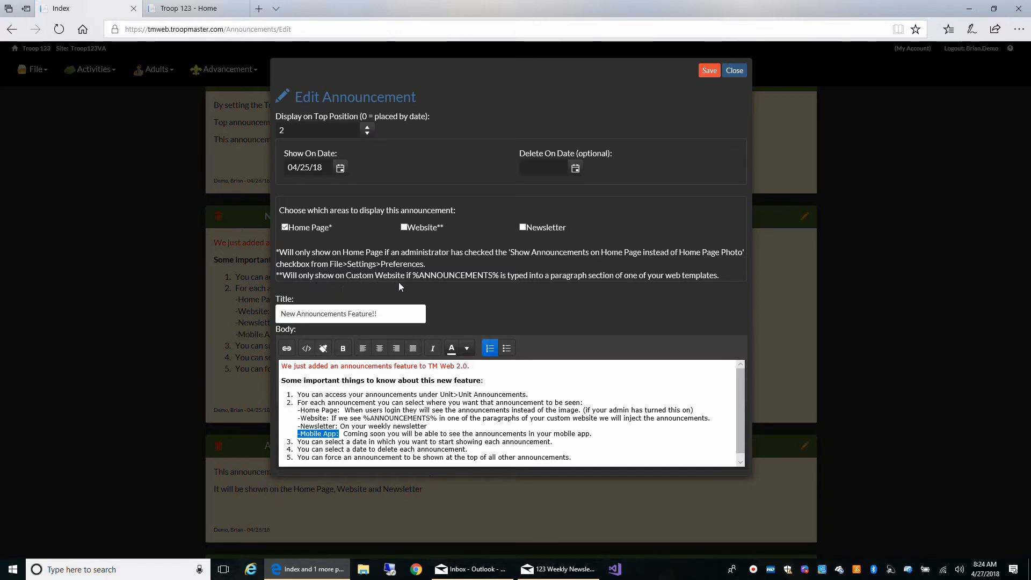
{"action": "left_click_drag", "start_coordinate": [412, 275], "coordinate": [495, 274]}
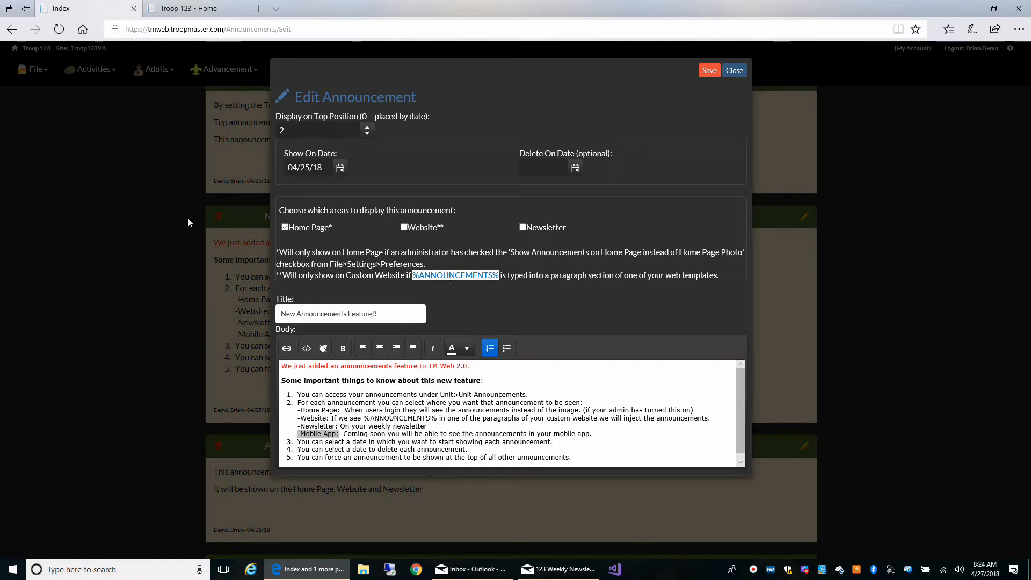
- Switch to the Troop 123 custom website and view its Announcements page
{"action": "left_click", "coordinate": [185, 8]}
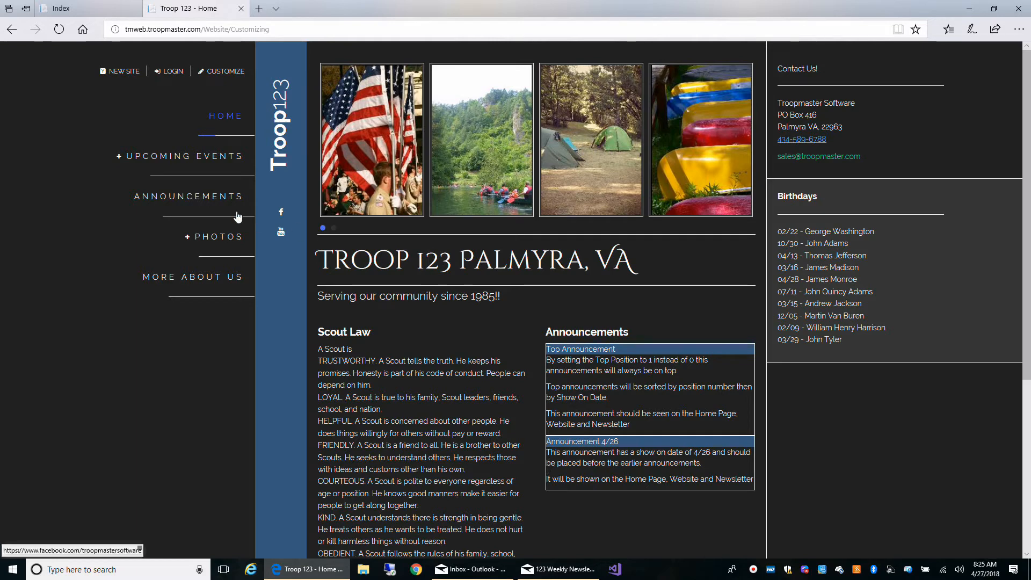
{"action": "left_click", "coordinate": [209, 199]}
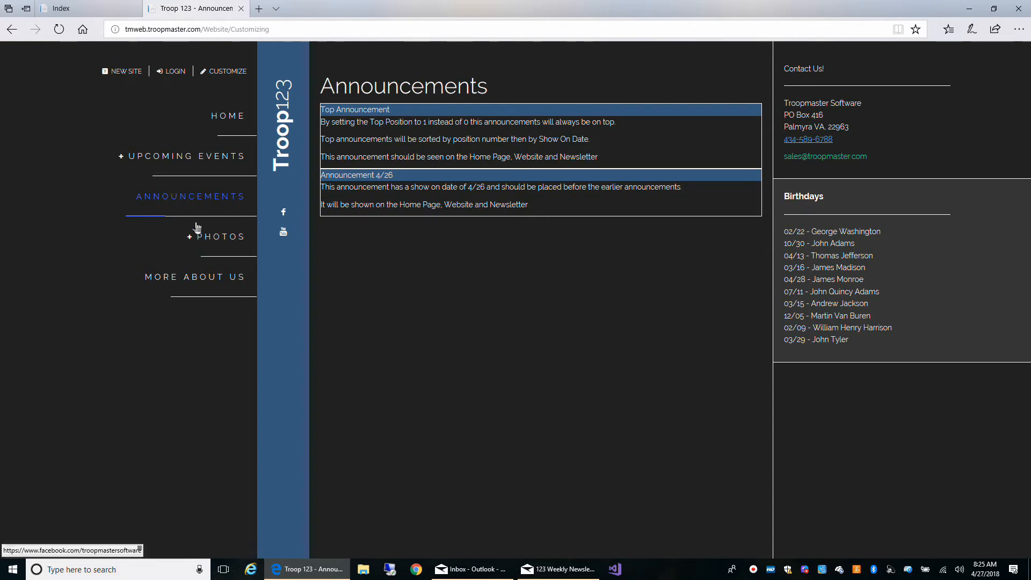
- Open the website customization and bring up the Home page's content for editing
{"action": "left_click", "coordinate": [230, 73]}
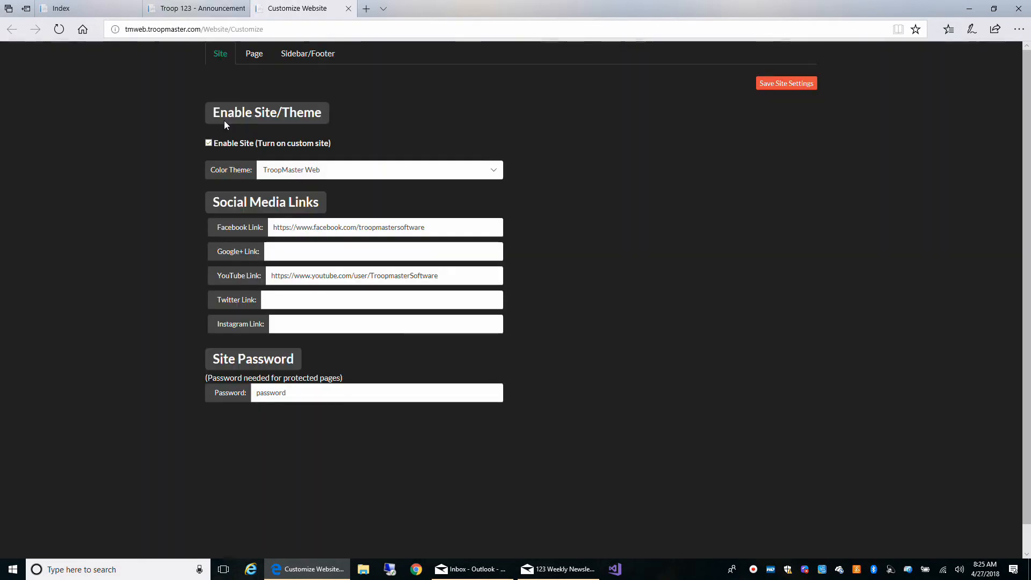
{"action": "left_click", "coordinate": [256, 54]}
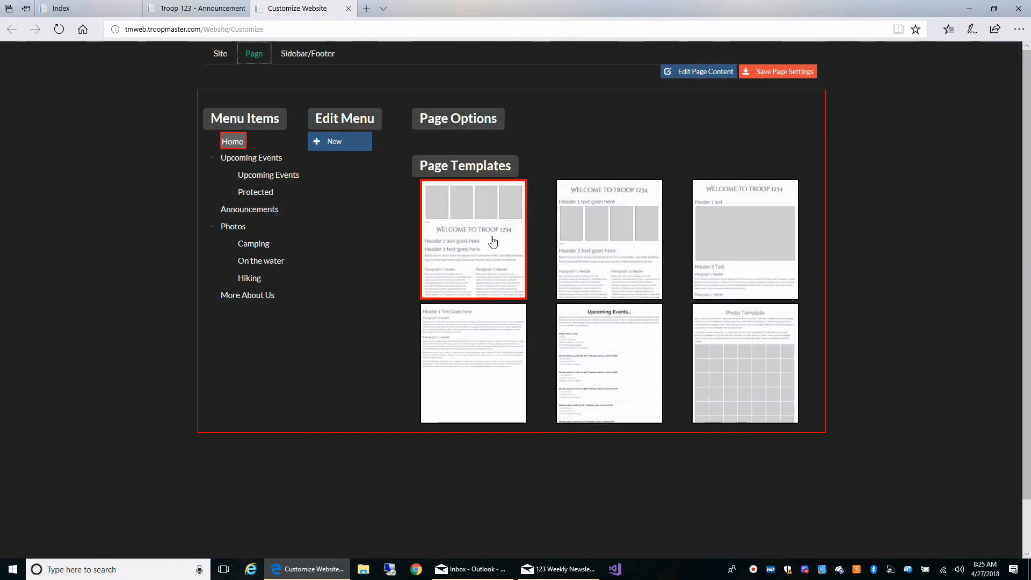
{"action": "left_click", "coordinate": [683, 75]}
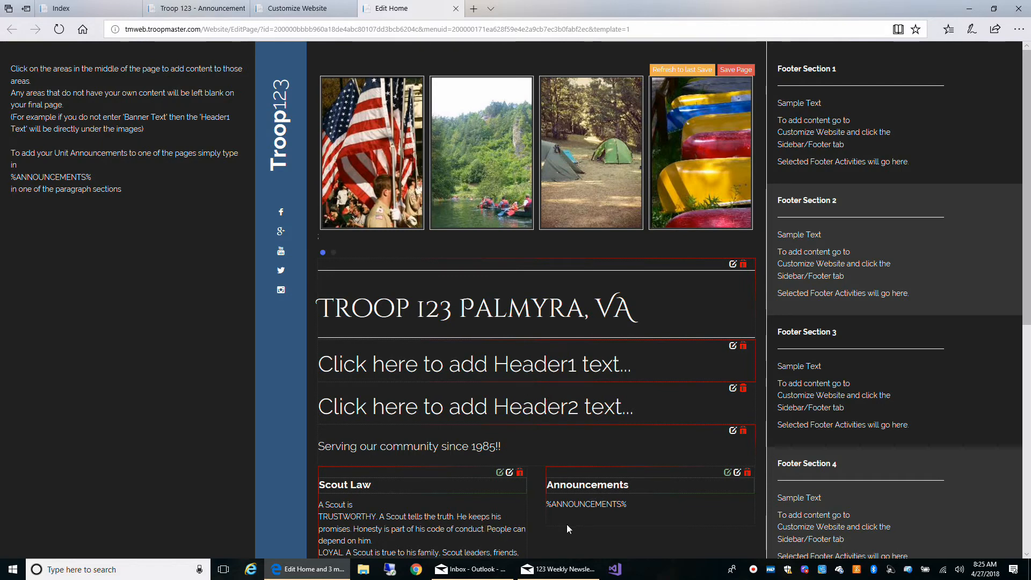
- Add the line "new text" below %ANNOUNCEMENTS% in the Home page's Announcements paragraph and save the page
{"action": "left_click", "coordinate": [637, 501]}
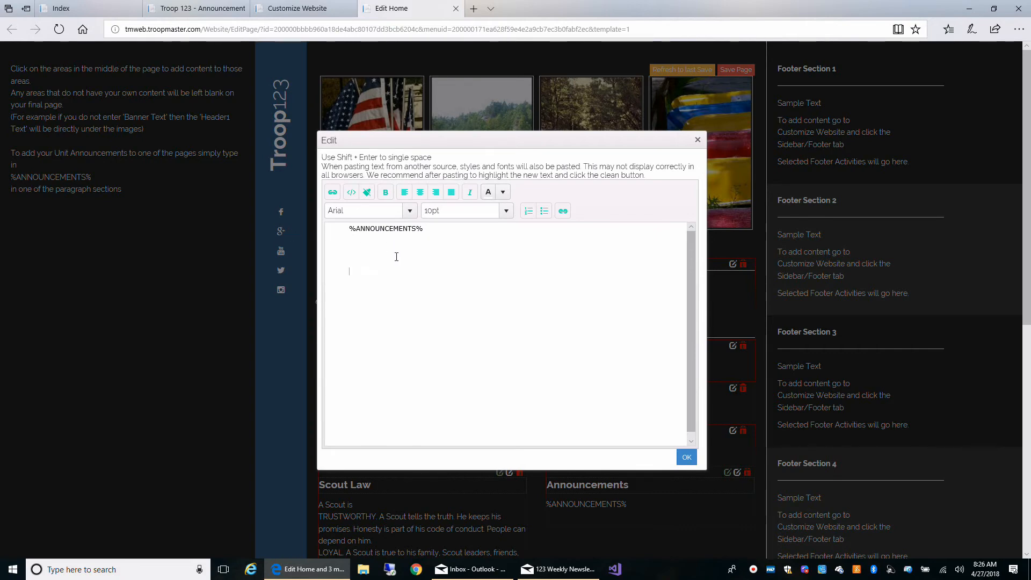
{"action": "type", "text": "new test"}
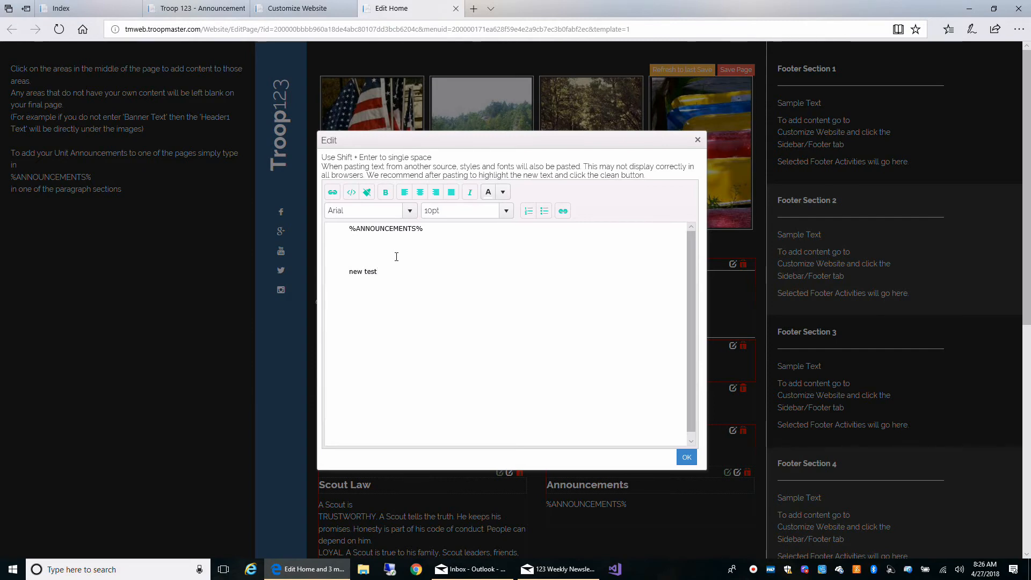
{"action": "key", "text": "BackSpace"}
{"action": "left_click", "coordinate": [686, 457]}
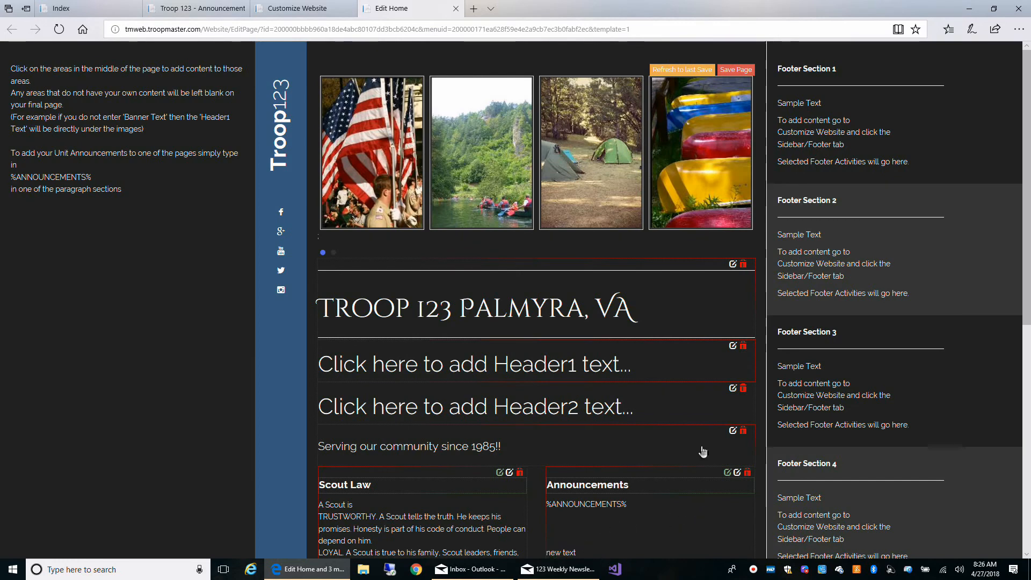
{"action": "left_click", "coordinate": [731, 72]}
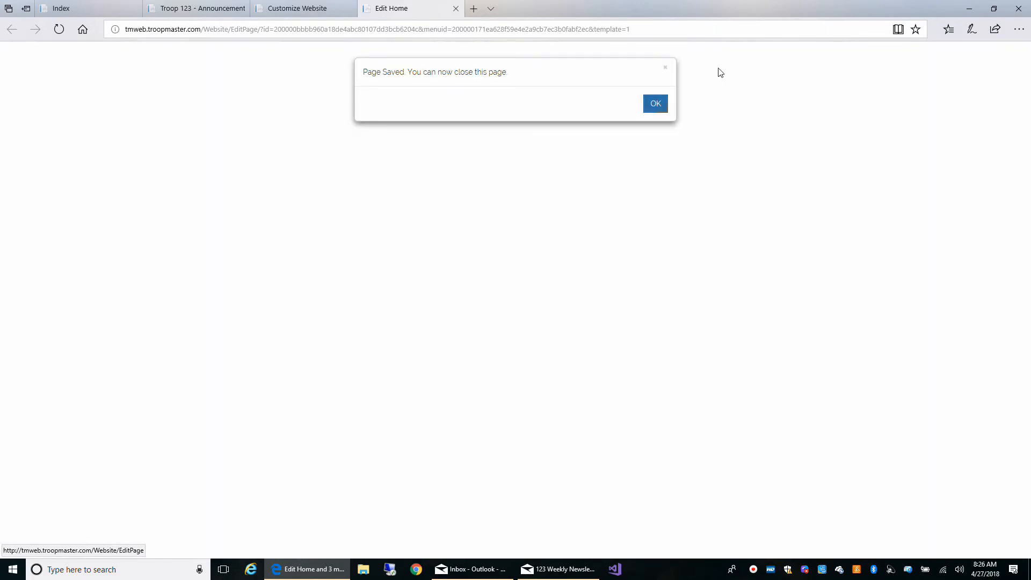
{"action": "left_click", "coordinate": [660, 108]}
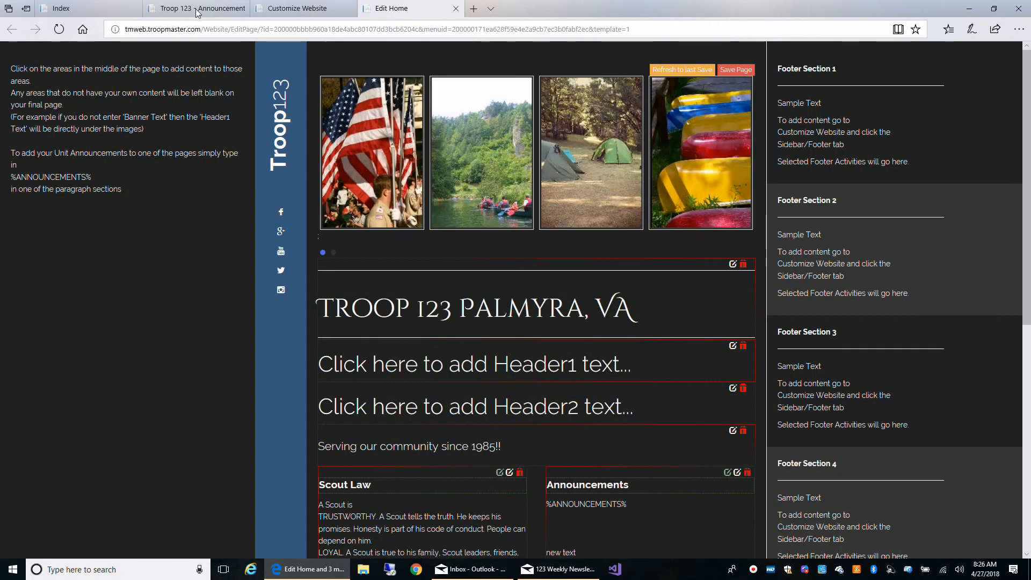
- Return to the Troop 123 website and view its Home page to check the Announcements paragraph
{"action": "left_click", "coordinate": [198, 9]}
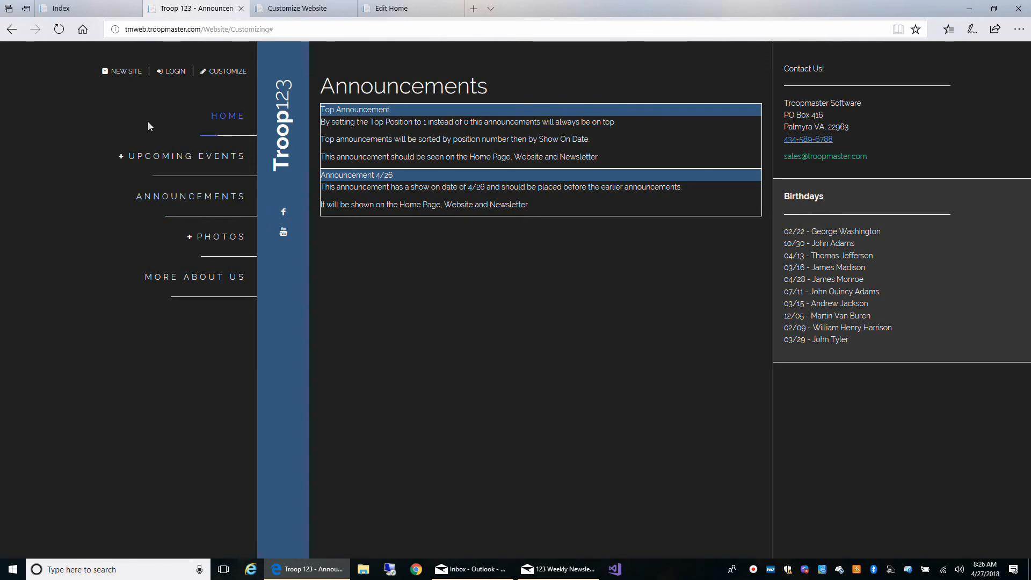
{"action": "left_click", "coordinate": [223, 116]}
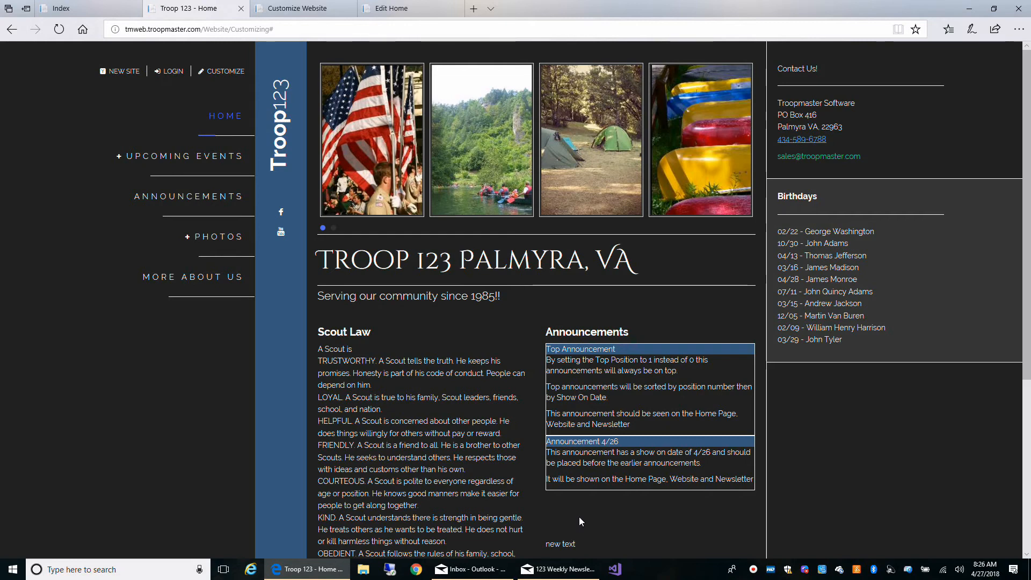
- Open the Announcements page's content for editing from the website customization, check its %ANNOUNCEMENTS% paragraph, and return to the website's Home page
{"action": "left_click", "coordinate": [301, 8]}
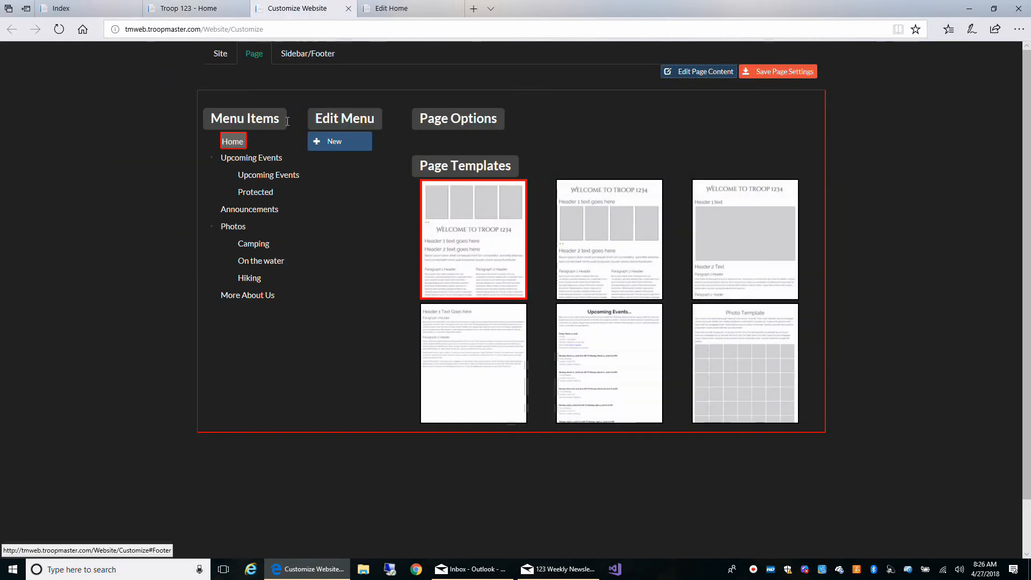
{"action": "left_click", "coordinate": [253, 210]}
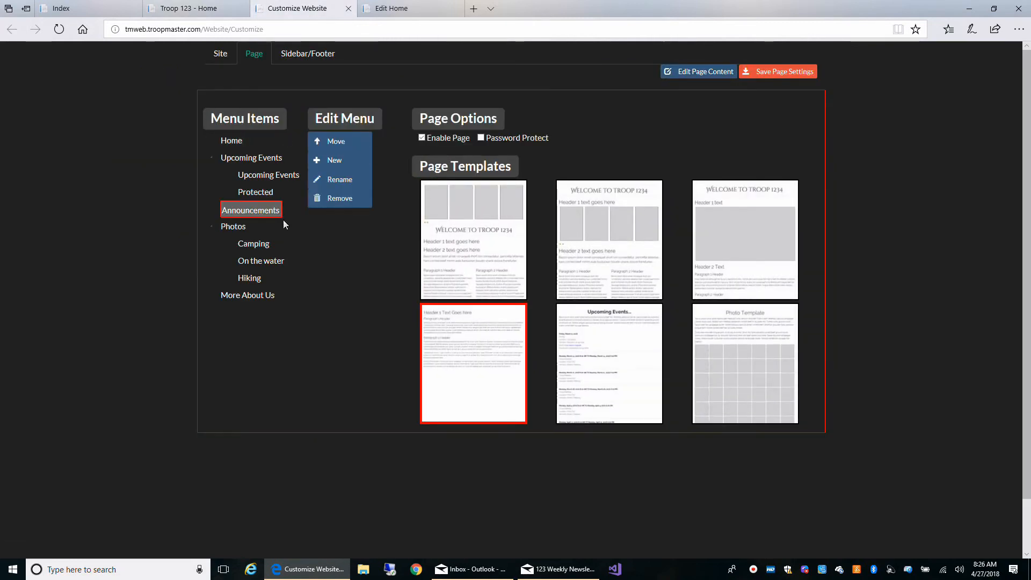
{"action": "left_click", "coordinate": [676, 71]}
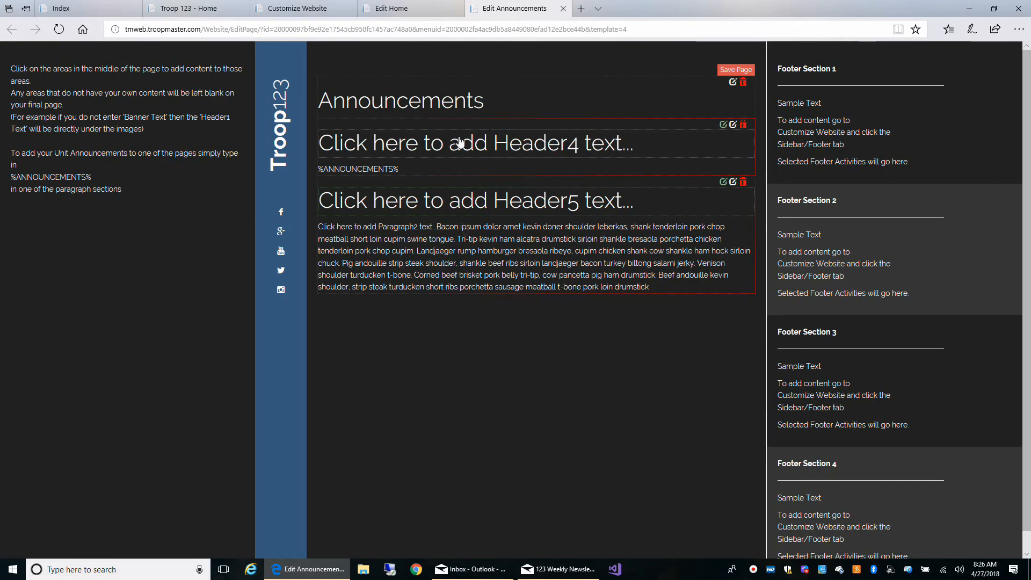
{"action": "left_click", "coordinate": [213, 9]}
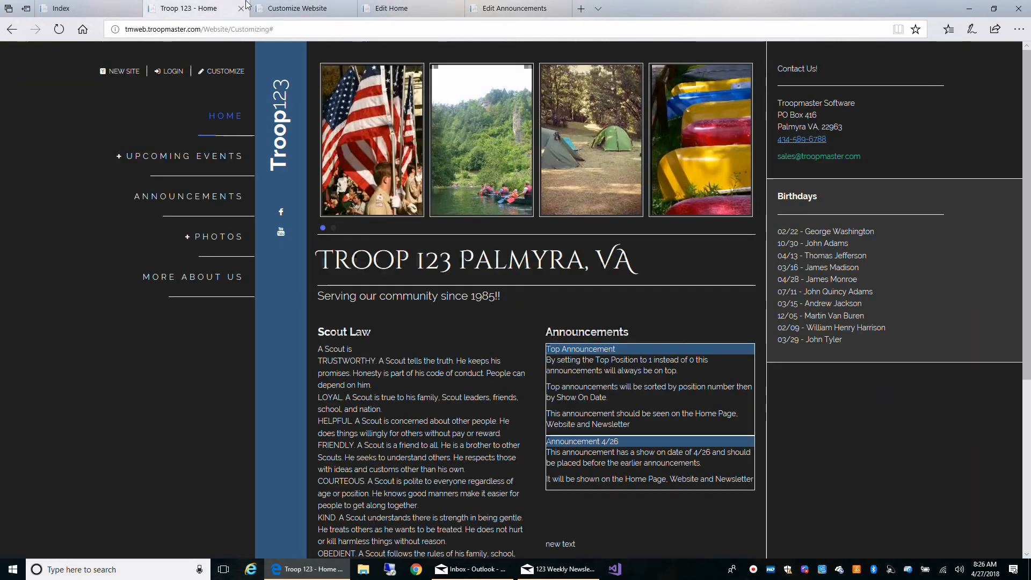
- Review the New Announcements Feature!! announcement's newsletter option and body notes, and check the announcements in the 123 Weekly Newsletter email
{"action": "left_click", "coordinate": [118, 8]}
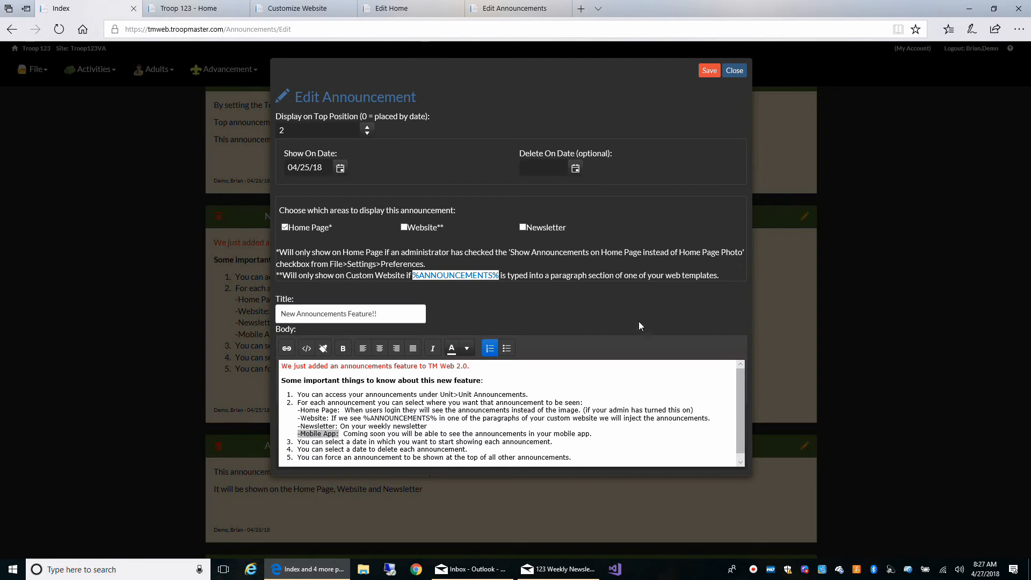
{"action": "left_click_drag", "start_coordinate": [739, 385], "coordinate": [742, 408]}
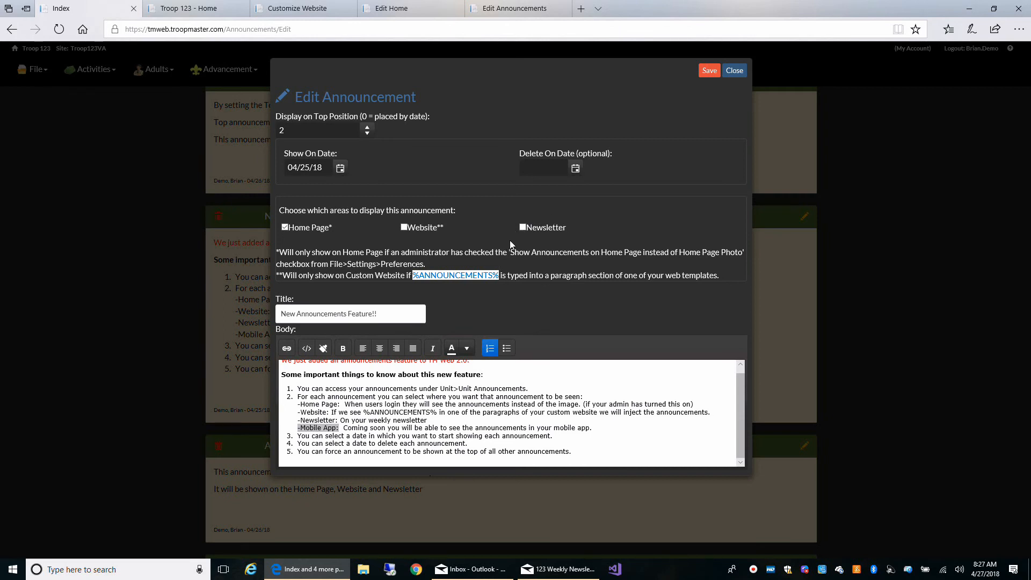
{"action": "left_click", "coordinate": [570, 560]}
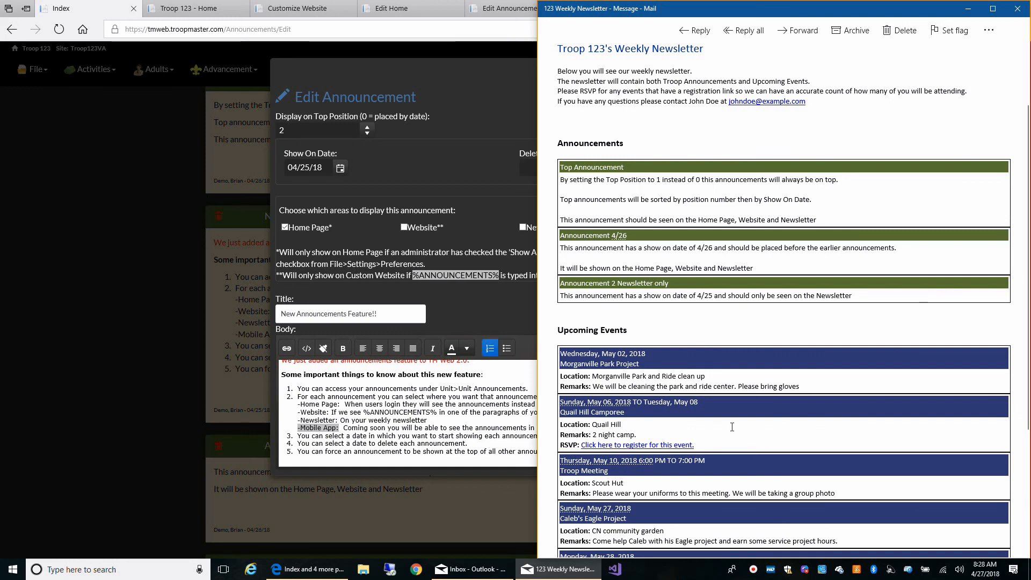
{"action": "left_click", "coordinate": [470, 310]}
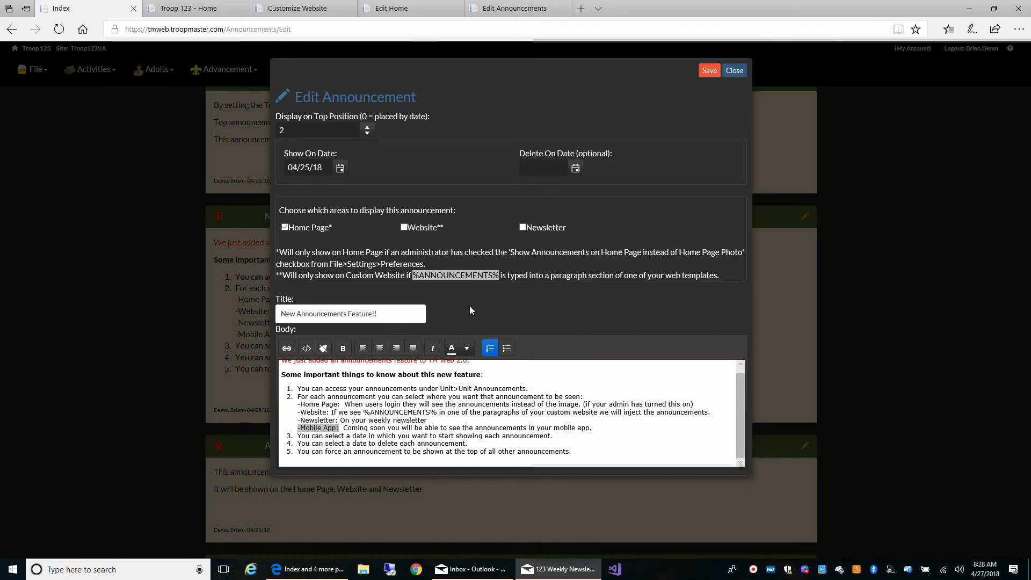
- Close the announcement editor without saving and look through the full list of unit announcements
{"action": "left_click", "coordinate": [731, 75]}
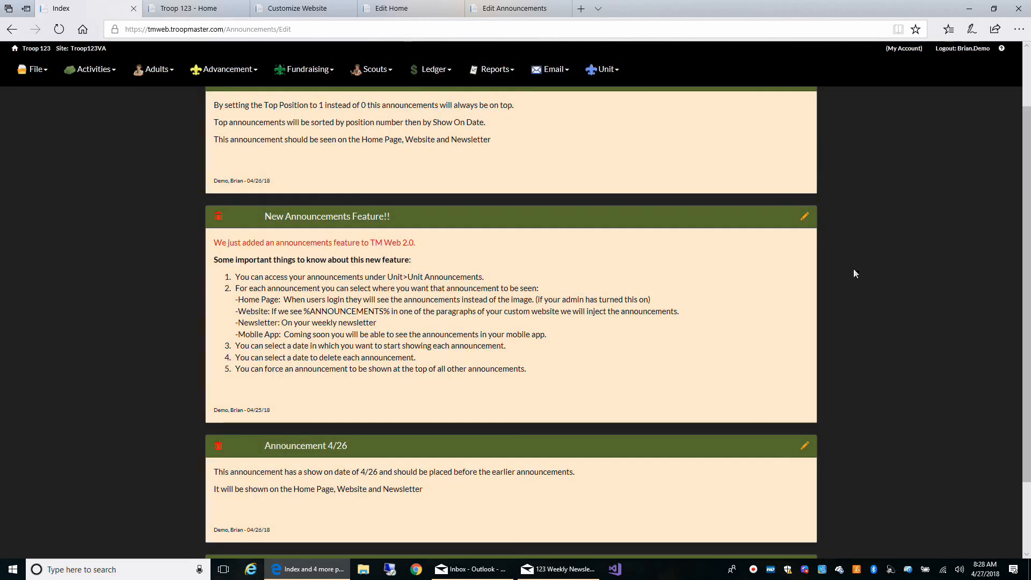
{"action": "scroll", "coordinate": [852, 311], "scroll_direction": "down", "scroll_amount": 2}
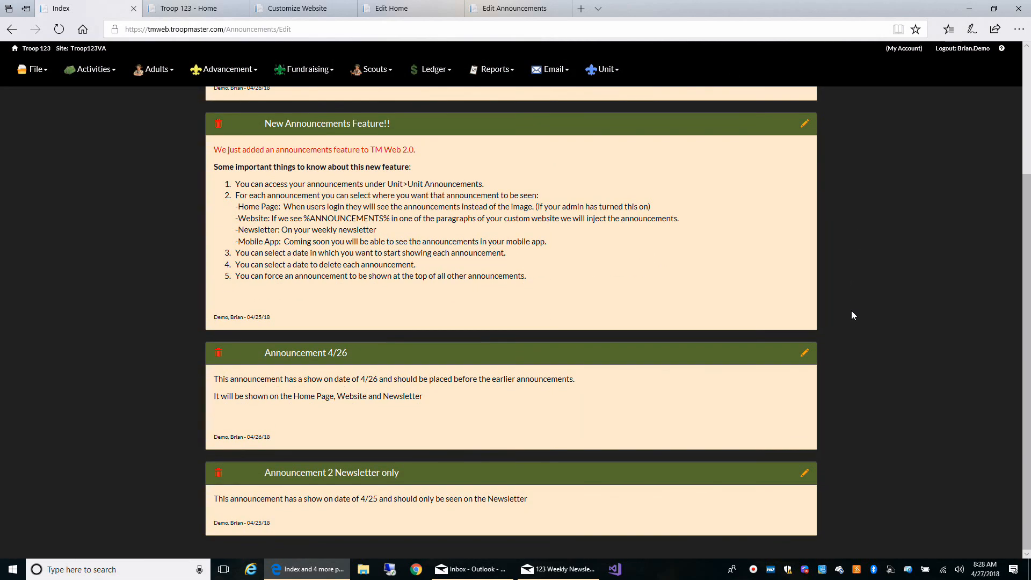
{"action": "scroll", "coordinate": [851, 315], "scroll_direction": "up", "scroll_amount": 3}
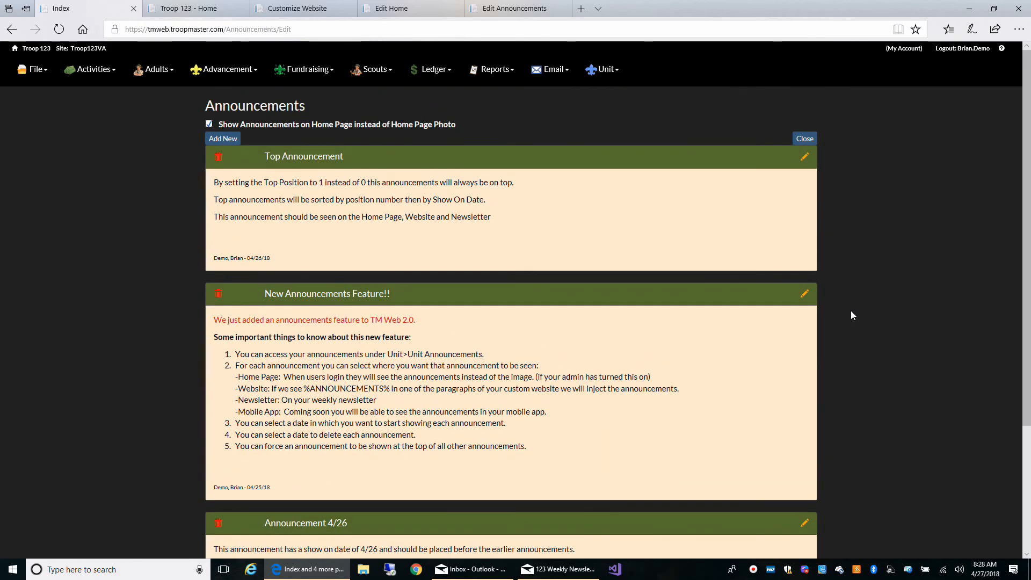